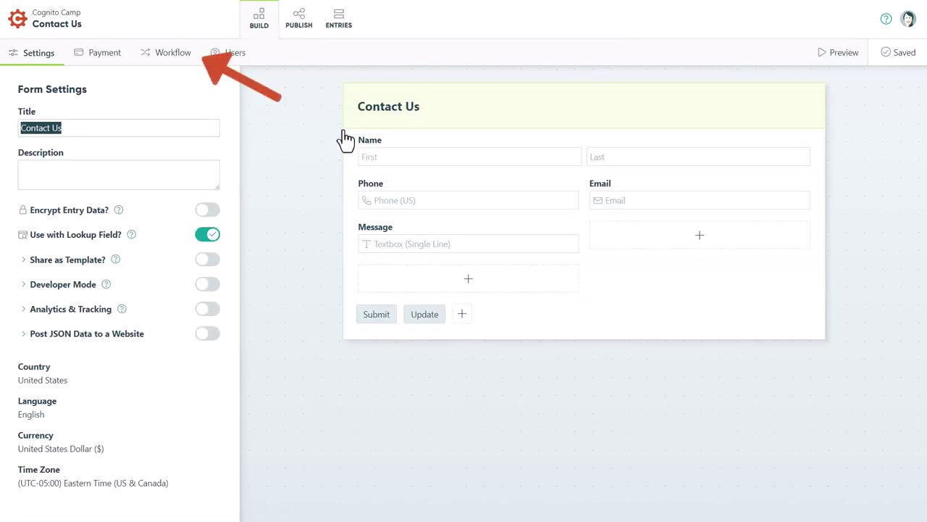
Step: Open the Workflow settings and show the Submit action's confirmation and status options
{"action": "left_click", "coordinate": [186, 67]}
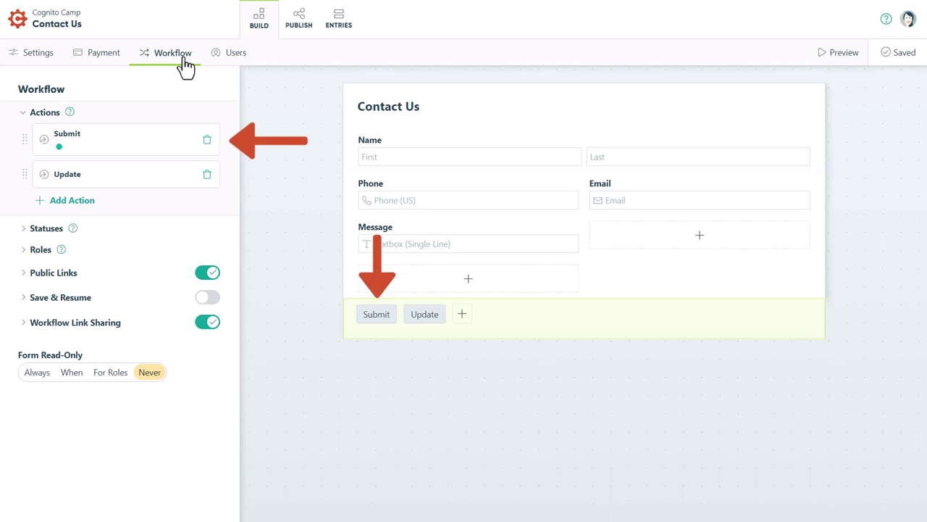
{"action": "left_click", "coordinate": [180, 141]}
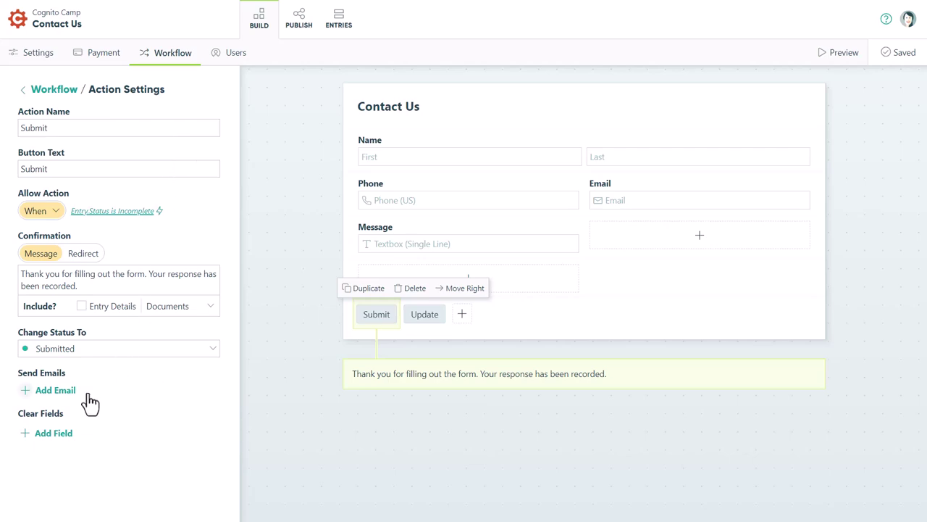
Step: Add a Submit email whose From name and address use the Name and Email field tokens
{"action": "left_click", "coordinate": [55, 389]}
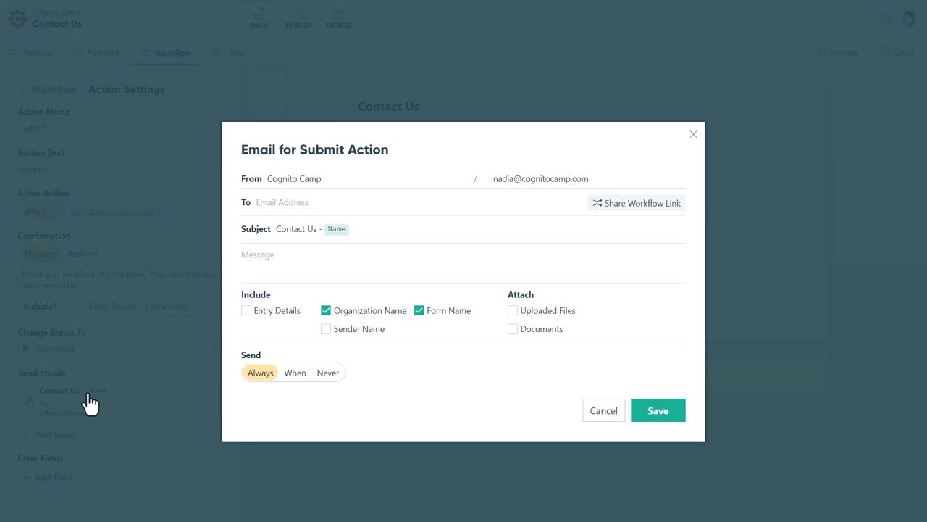
{"action": "triple_click", "coordinate": [334, 178]}
{"action": "key", "text": "BackSpace"}
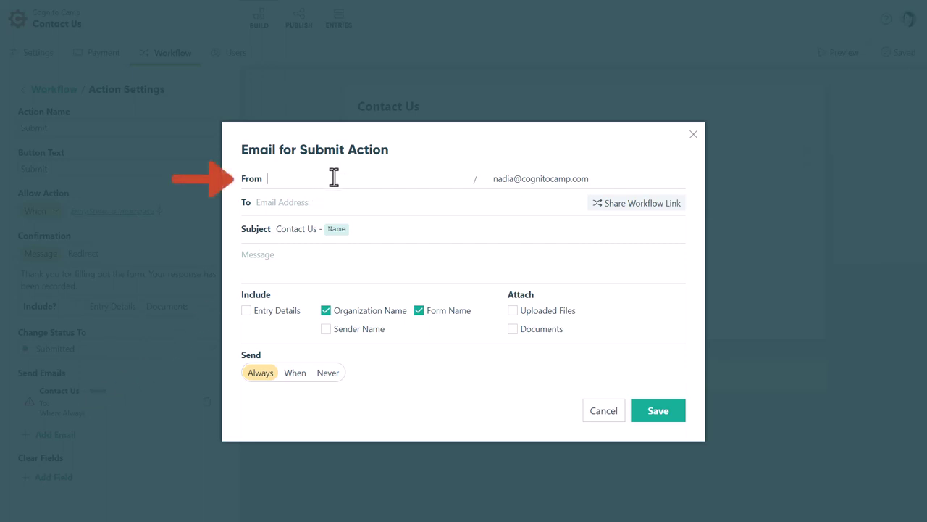
{"action": "left_click", "coordinate": [331, 201]}
{"action": "triple_click", "coordinate": [608, 178]}
{"action": "key", "text": "BackSpace"}
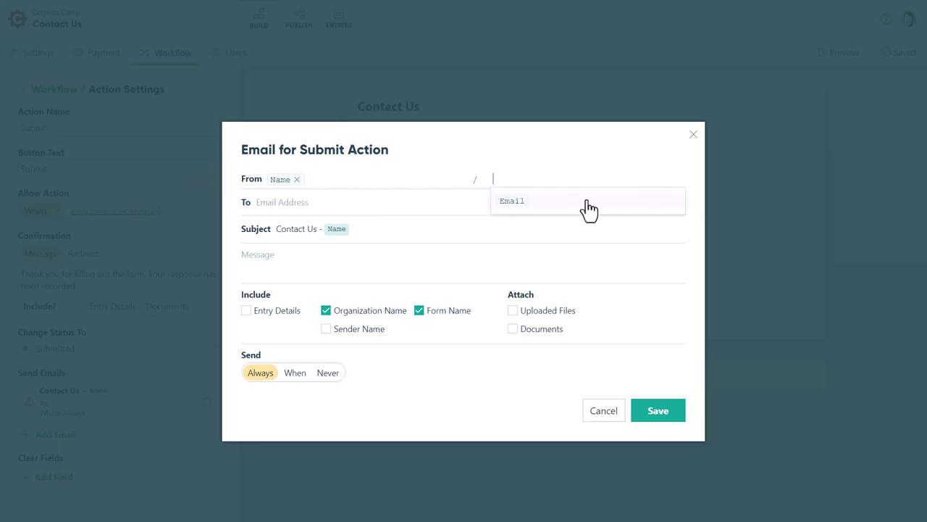
{"action": "left_click", "coordinate": [589, 208]}
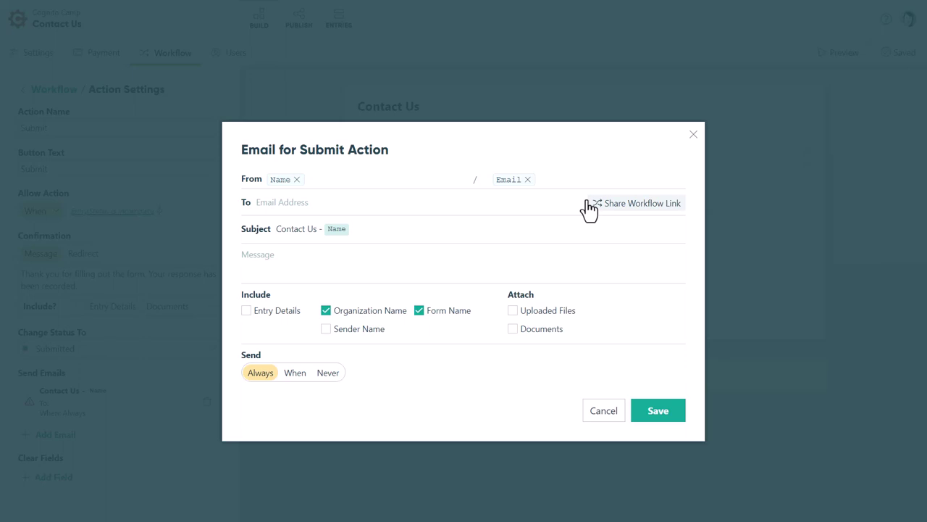
Step: Enter the team's e-mail address as the Submit email's To recipient
{"action": "left_click", "coordinate": [429, 201]}
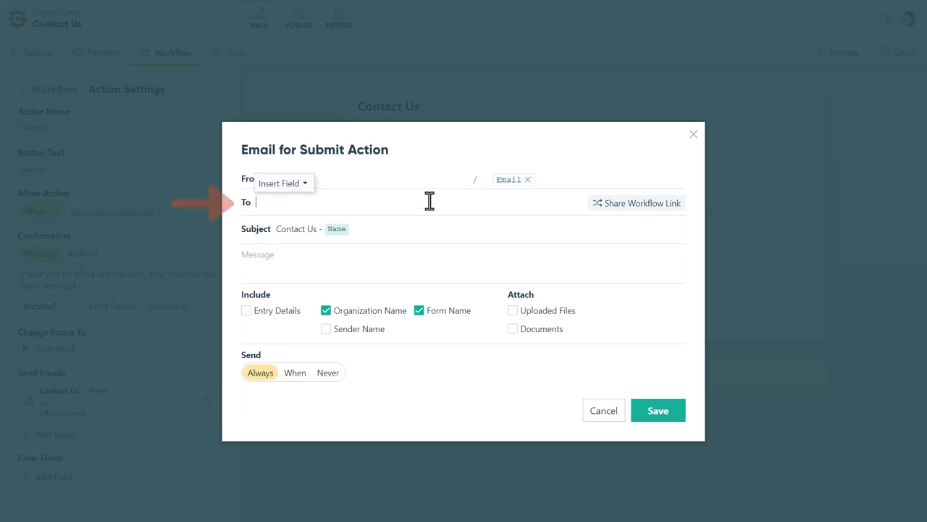
{"action": "left_click", "coordinate": [304, 185]}
{"action": "left_click", "coordinate": [305, 185]}
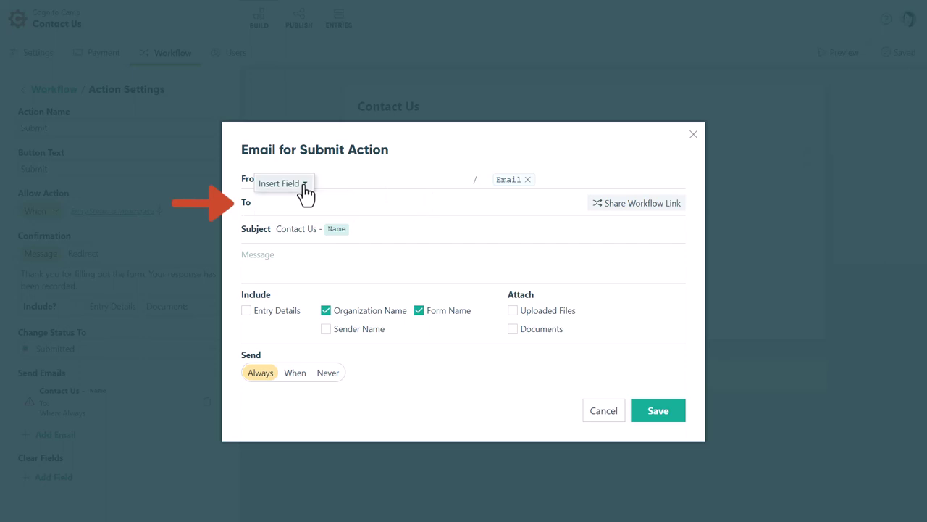
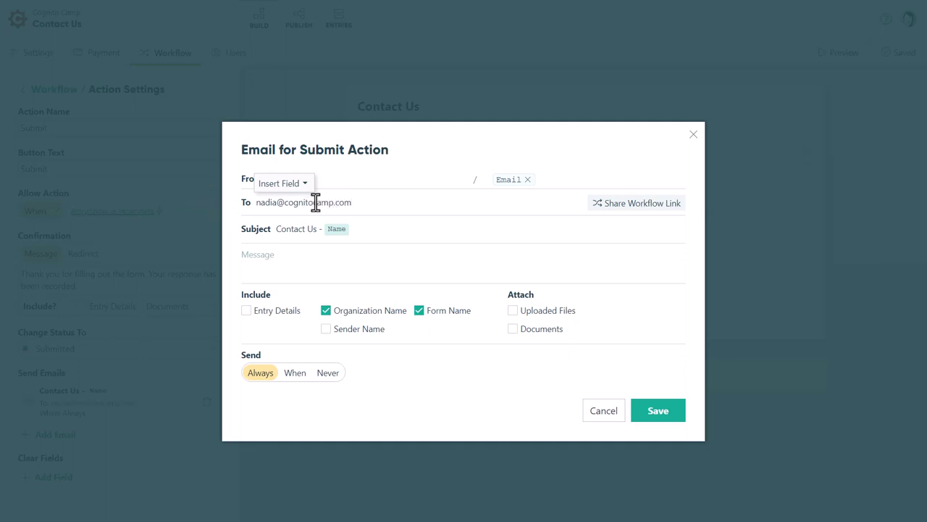
{"action": "left_click", "coordinate": [621, 210]}
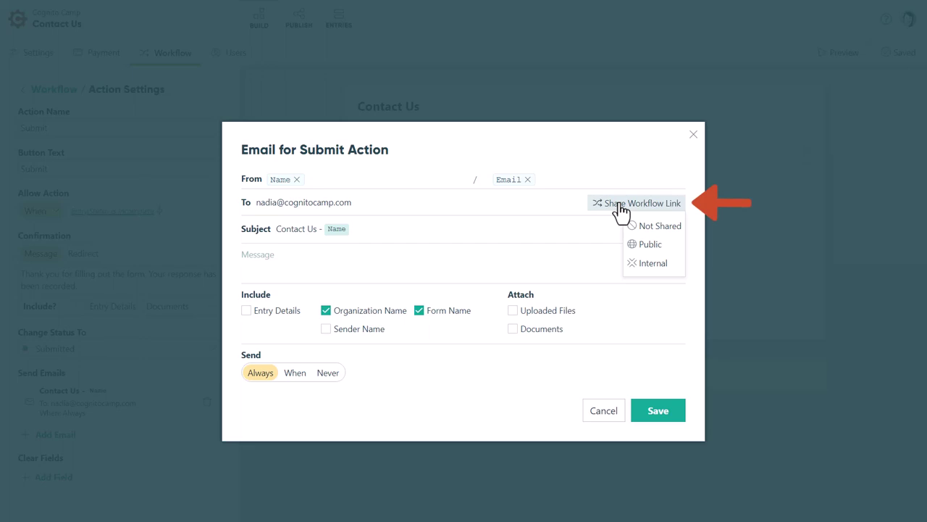
Step: Set Share Workflow Link to Internal and review the Message field's insertable fields
{"action": "left_click", "coordinate": [640, 266]}
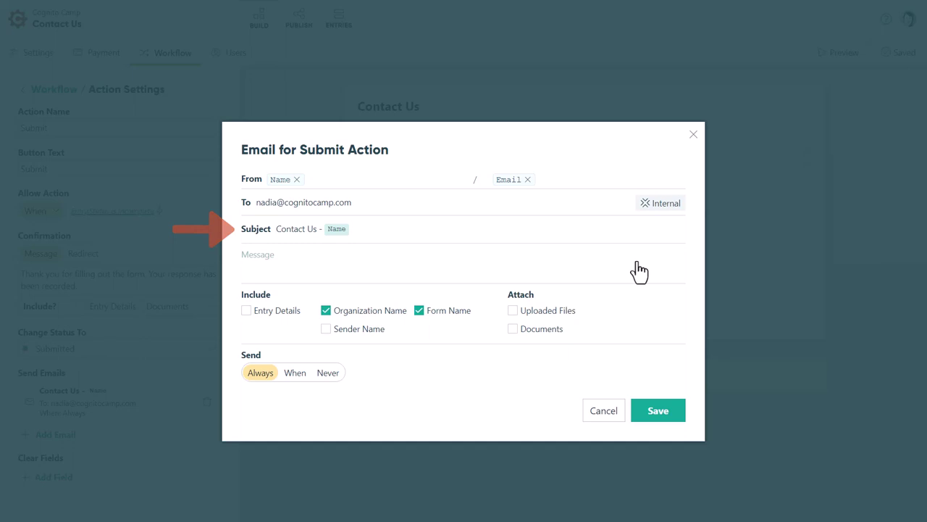
{"action": "left_click", "coordinate": [571, 269]}
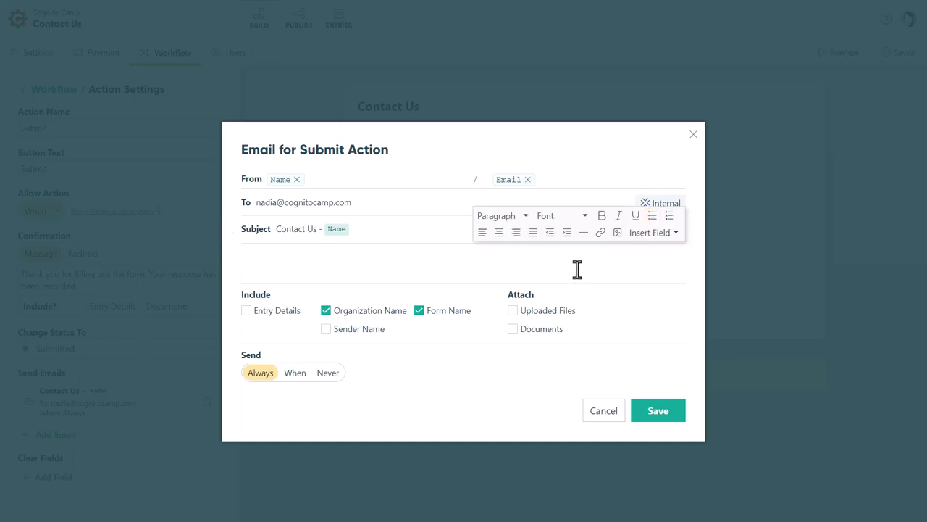
{"action": "left_click", "coordinate": [635, 242]}
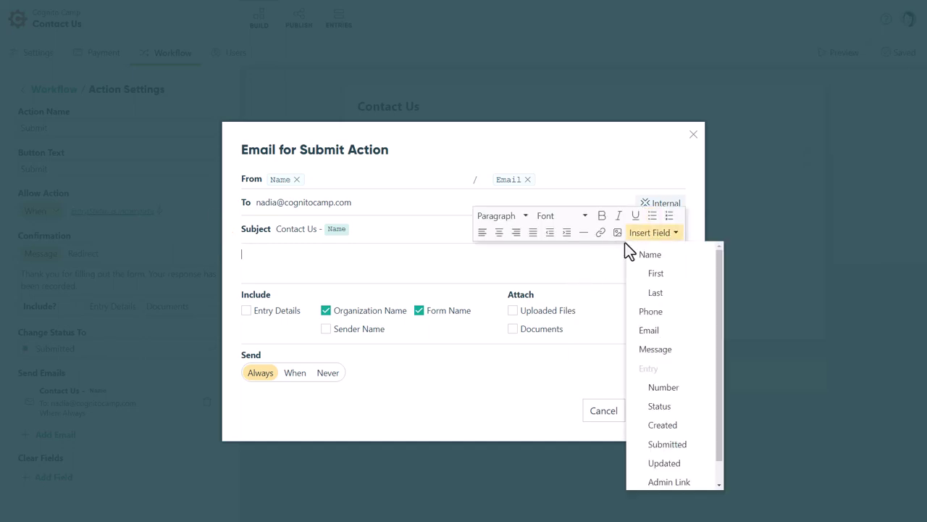
{"action": "left_click", "coordinate": [596, 261]}
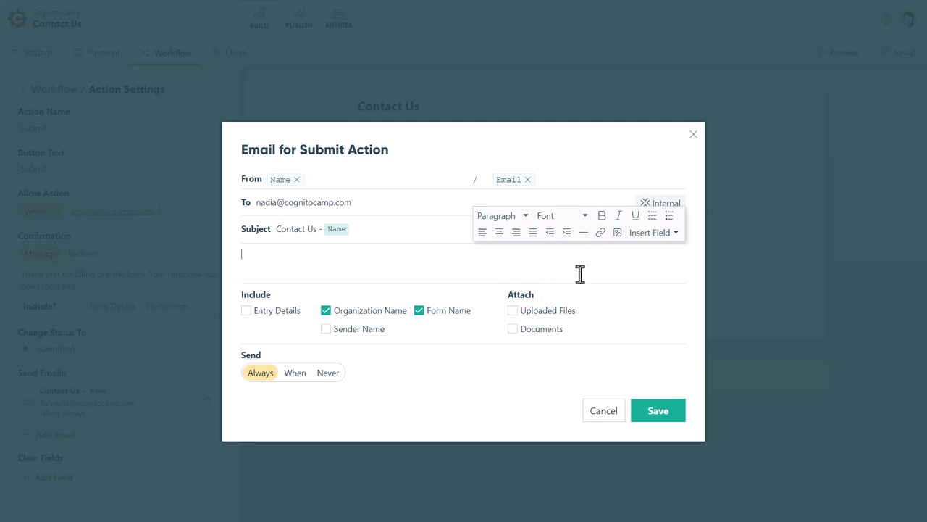
Step: Include Entry Details in the email, leaving document attachments off
{"action": "left_click", "coordinate": [532, 329]}
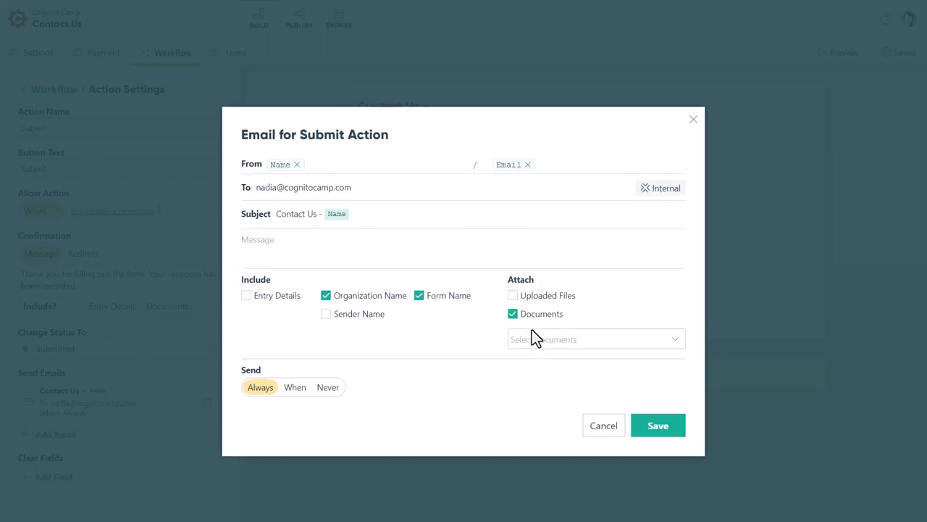
{"action": "left_click", "coordinate": [532, 344]}
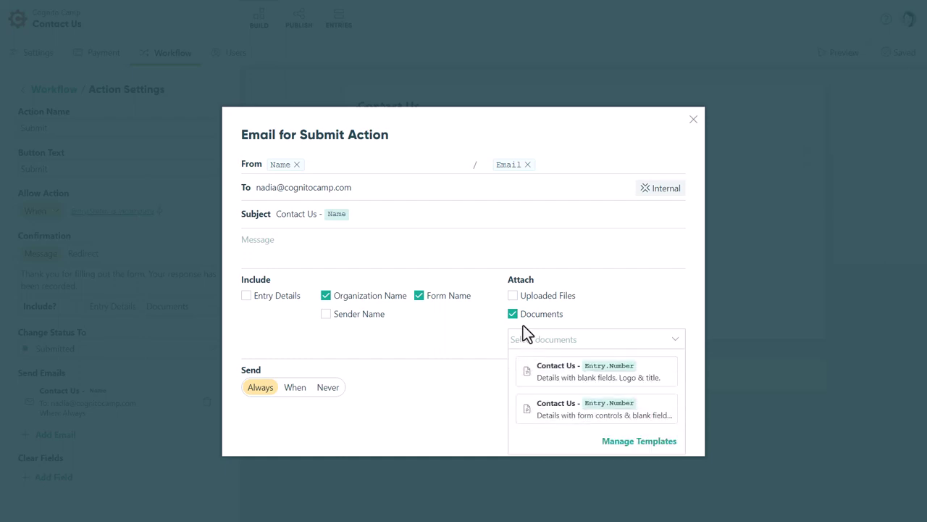
{"action": "left_click", "coordinate": [513, 314]}
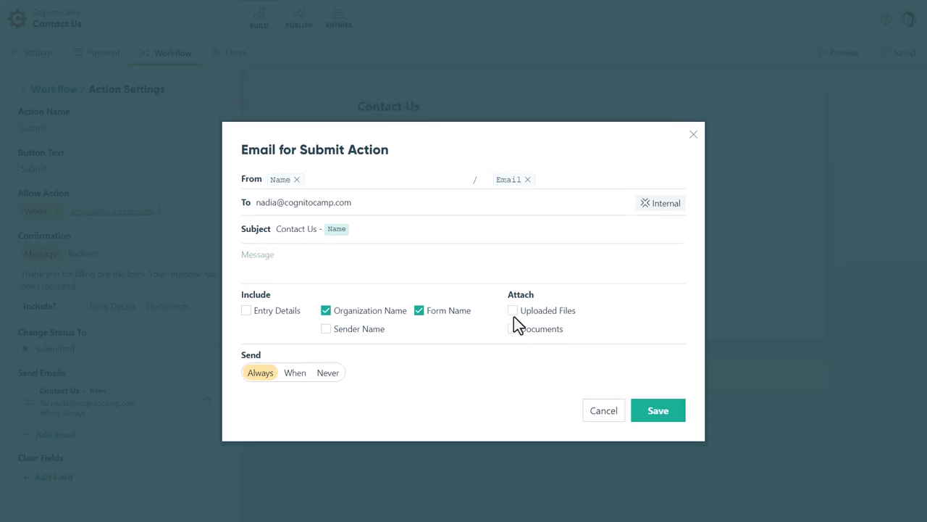
{"action": "left_click", "coordinate": [274, 314]}
Step: Keep the email's Send condition on Always, then save the email and the form
{"action": "left_click", "coordinate": [297, 372]}
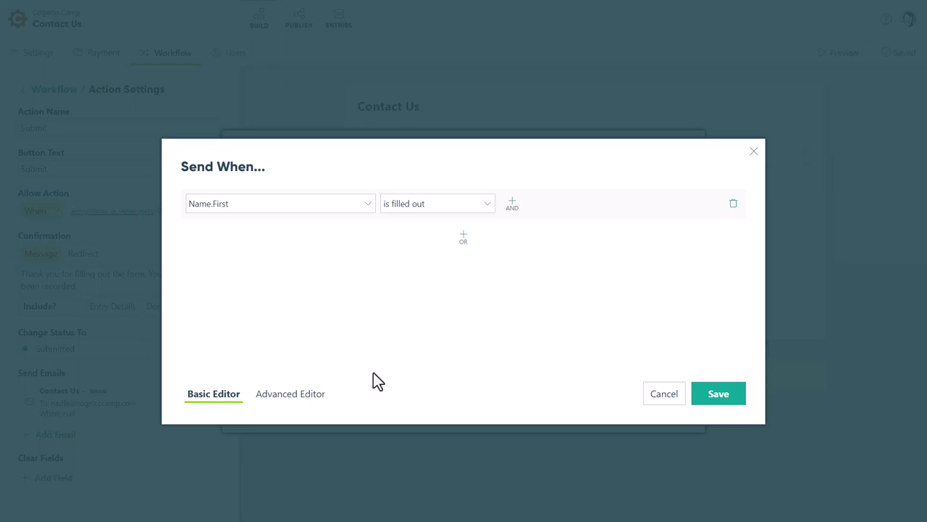
{"action": "left_click", "coordinate": [672, 401]}
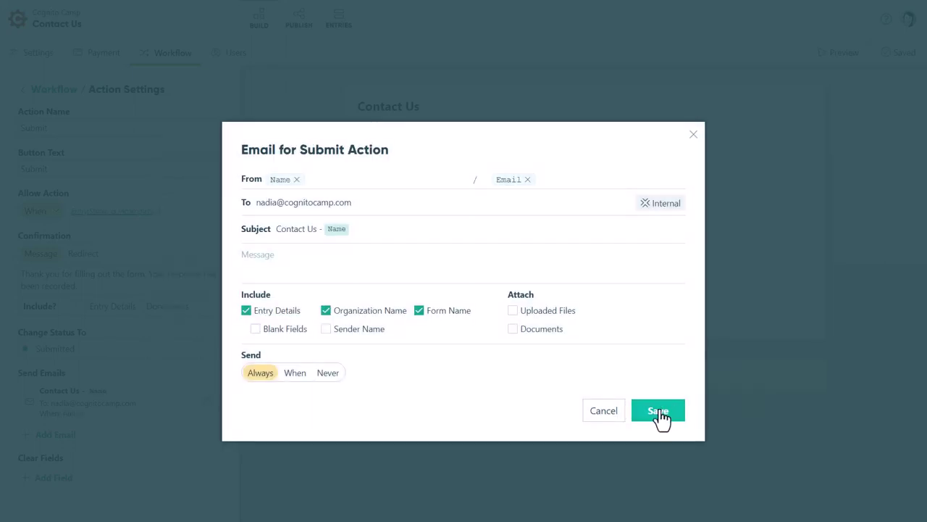
{"action": "left_click", "coordinate": [659, 411]}
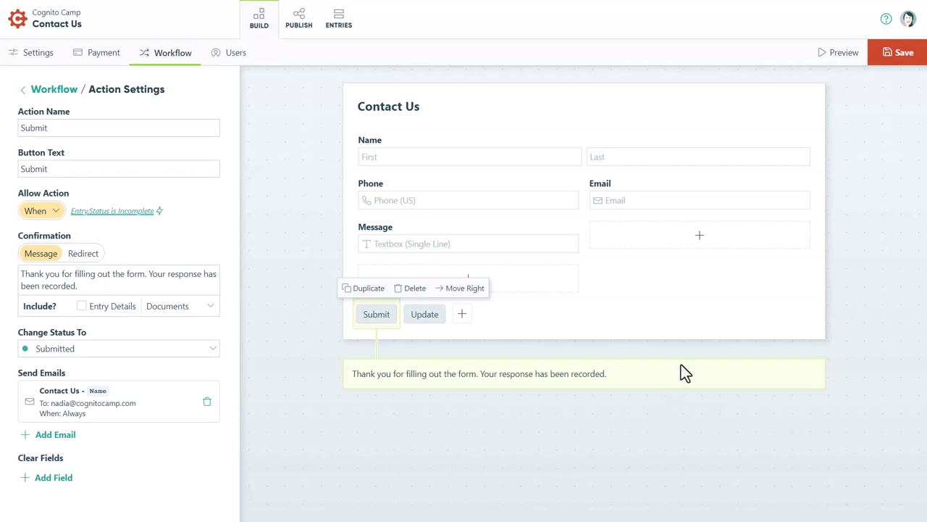
{"action": "left_click", "coordinate": [905, 64]}
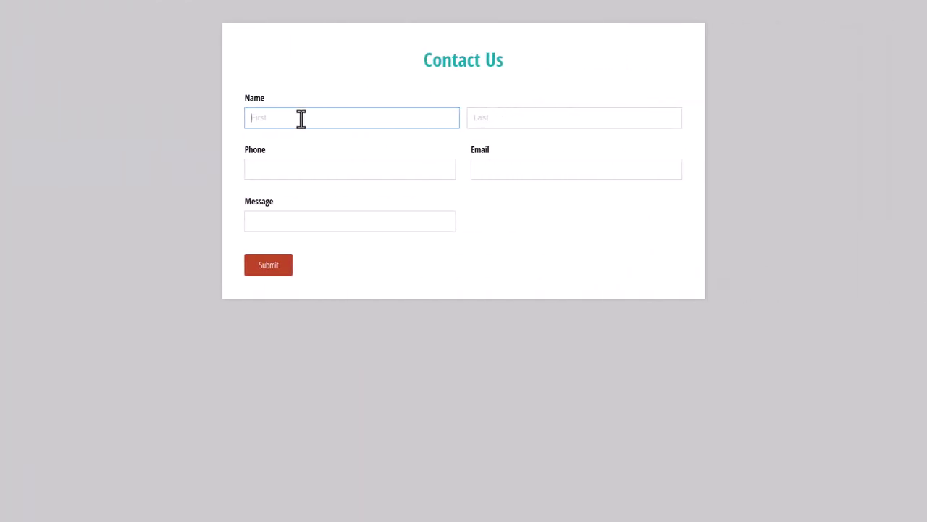
Step: Fill in a first and last name on the test Contact Us entry
{"action": "type", "text": "Jessica"}
{"action": "left_click", "coordinate": [478, 121]}
{"action": "type", "text": "Forms!"}
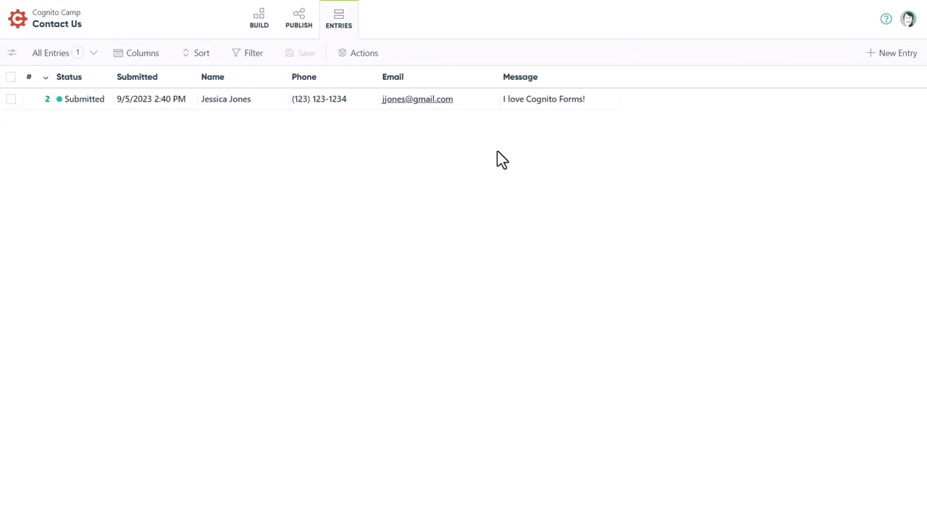
Step: Open the test entry's Activity and view the Submit event showing the Contact Us email delivered
{"action": "left_click", "coordinate": [468, 110]}
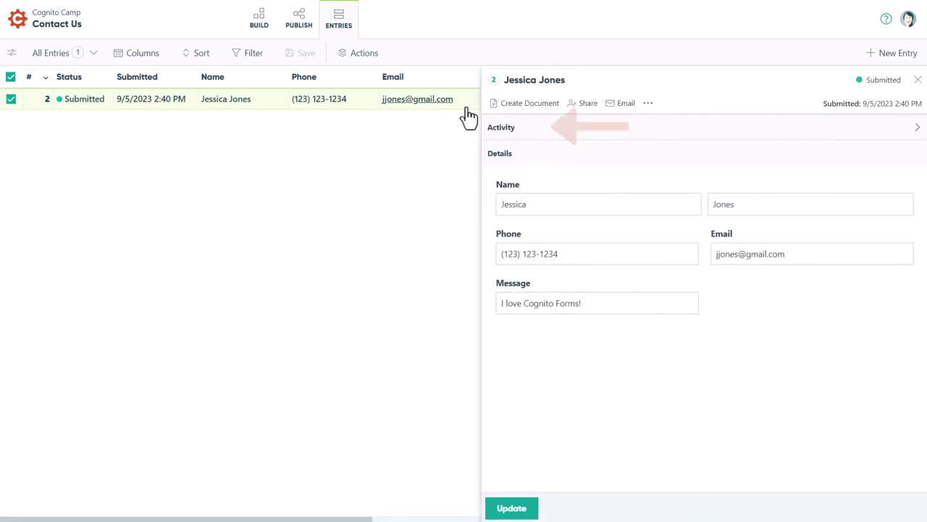
{"action": "left_click", "coordinate": [519, 128]}
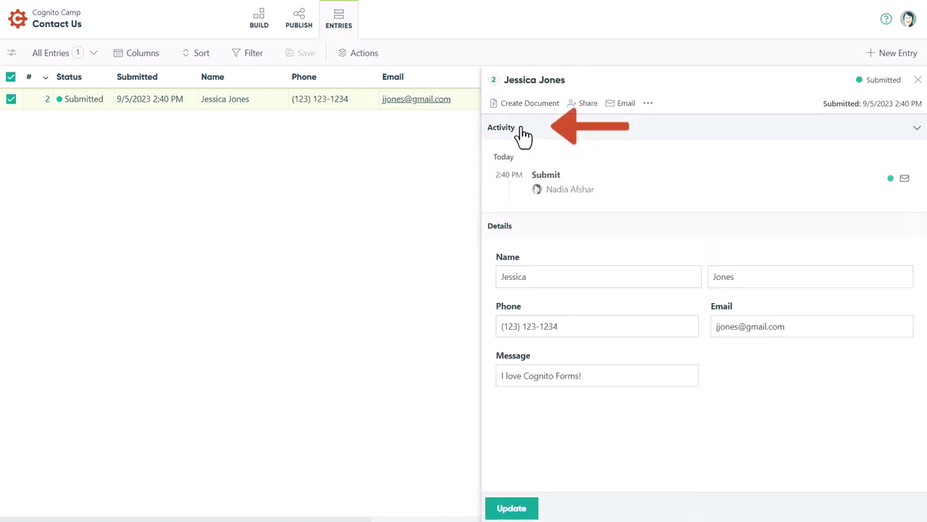
{"action": "left_click", "coordinate": [612, 195]}
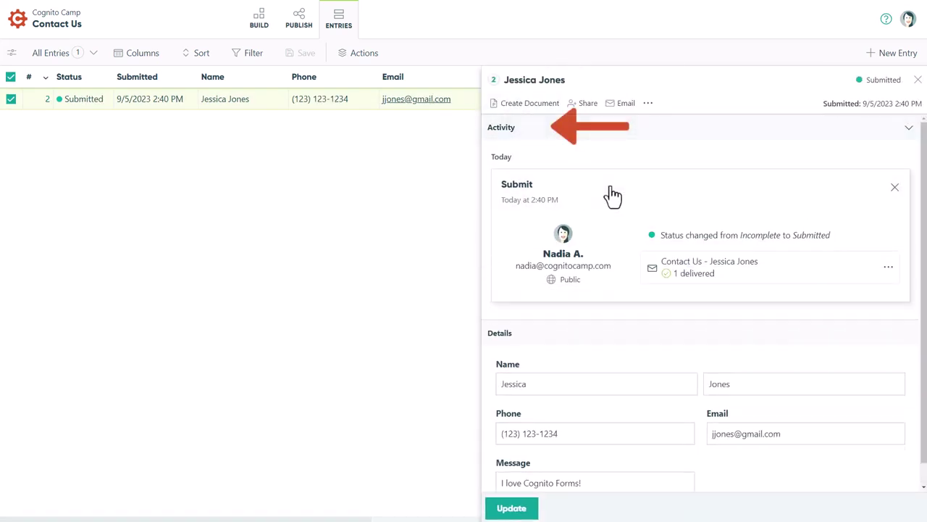